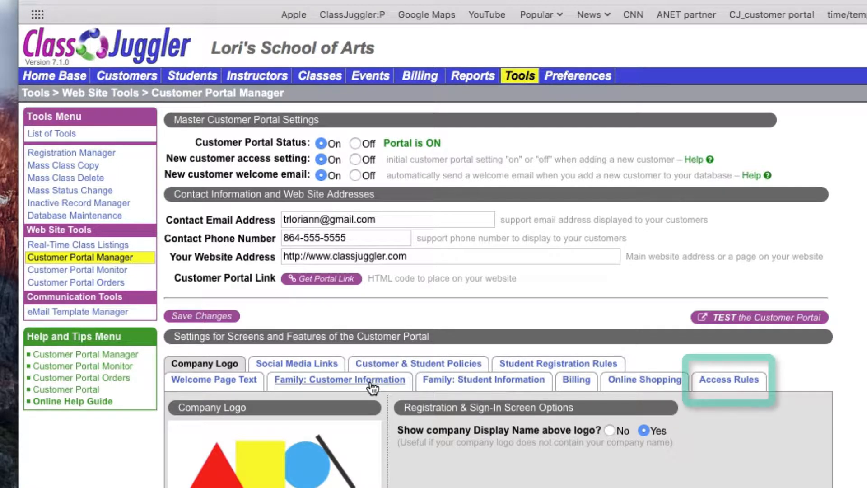
- Start a new access rule from the customer portal's Access Rules tab
click(740, 387)
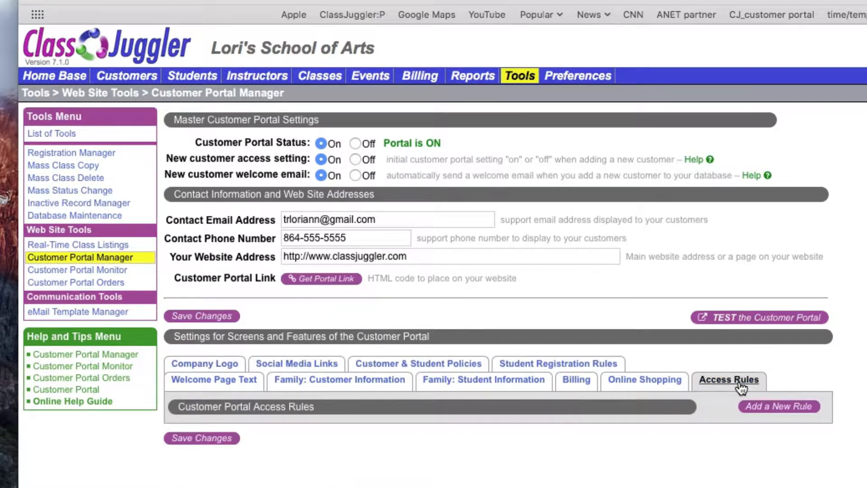
click(770, 411)
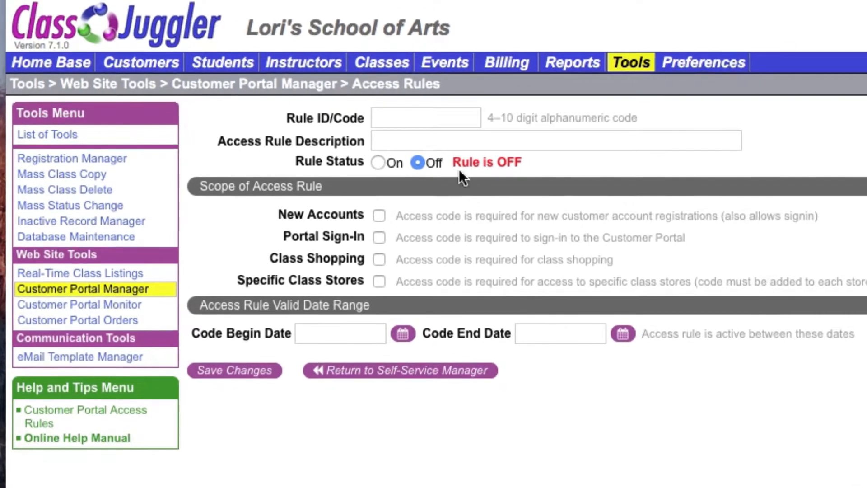
- Give the rule code NEWREG, description 'special access for new registrations', and switch it on
click(389, 117)
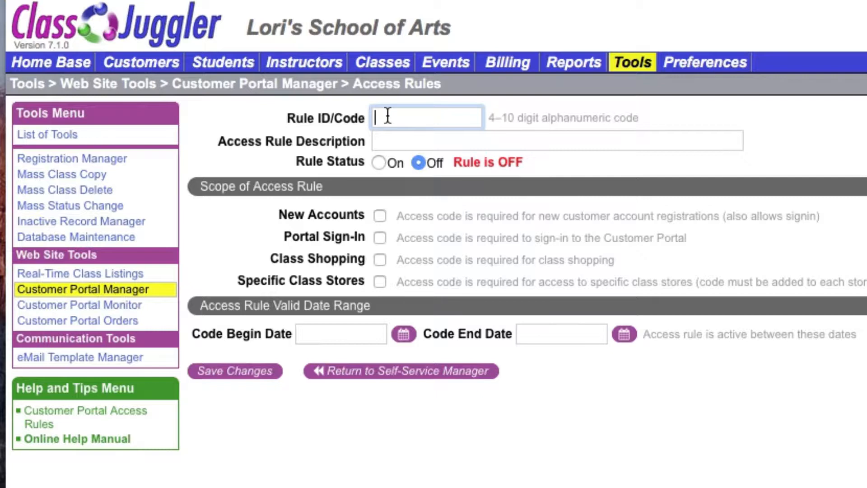
text(NEW)
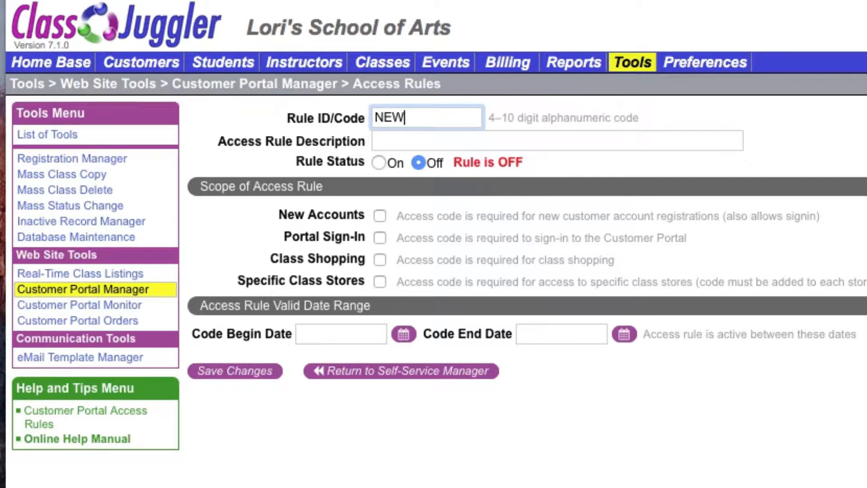
text(REG)
key(Tab)
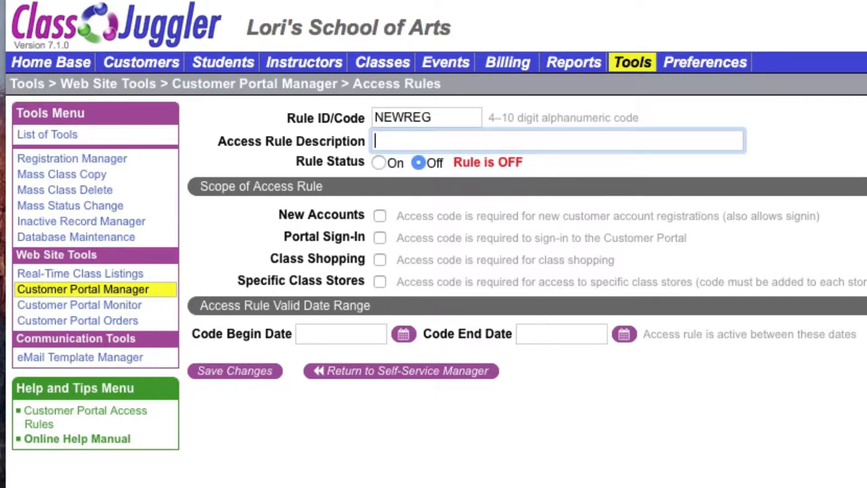
text(special acce)
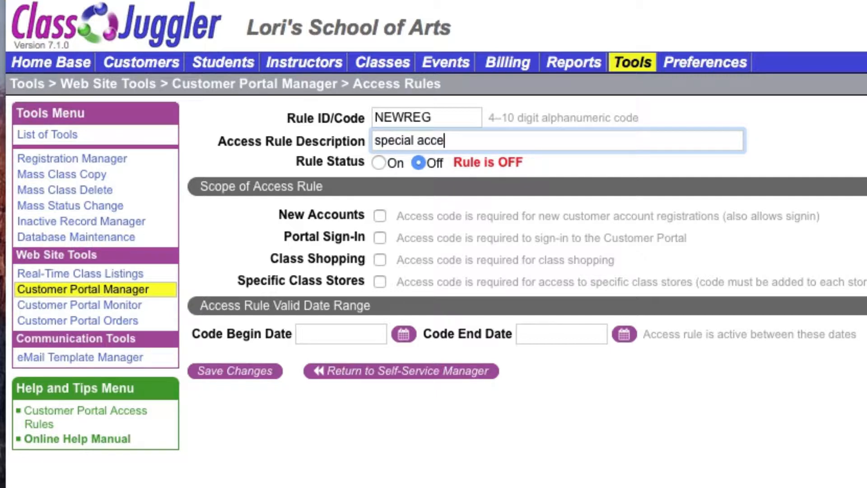
text(ss for new)
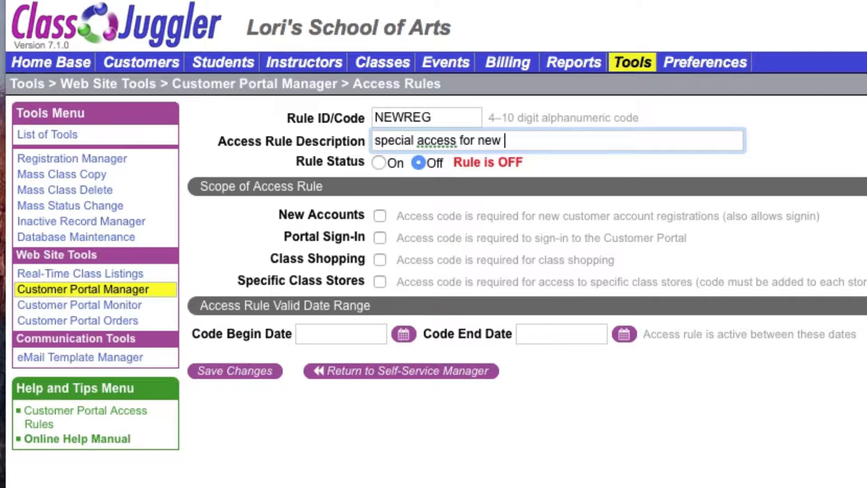
text( registrations)
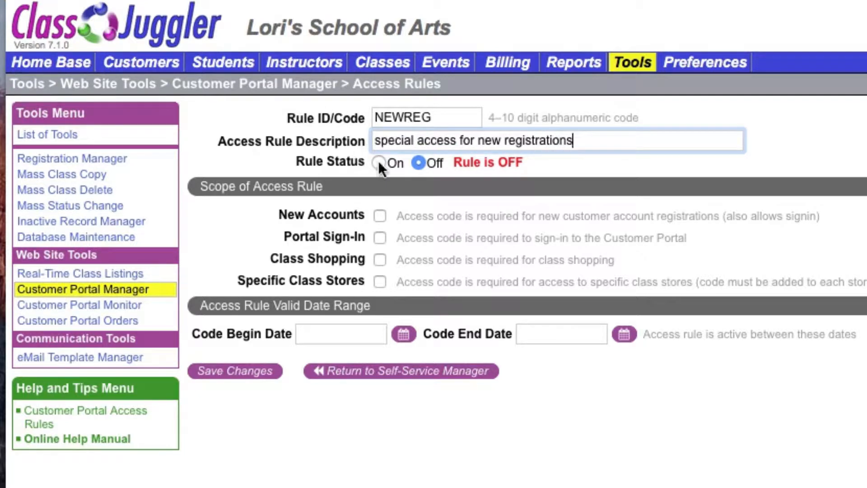
click(379, 163)
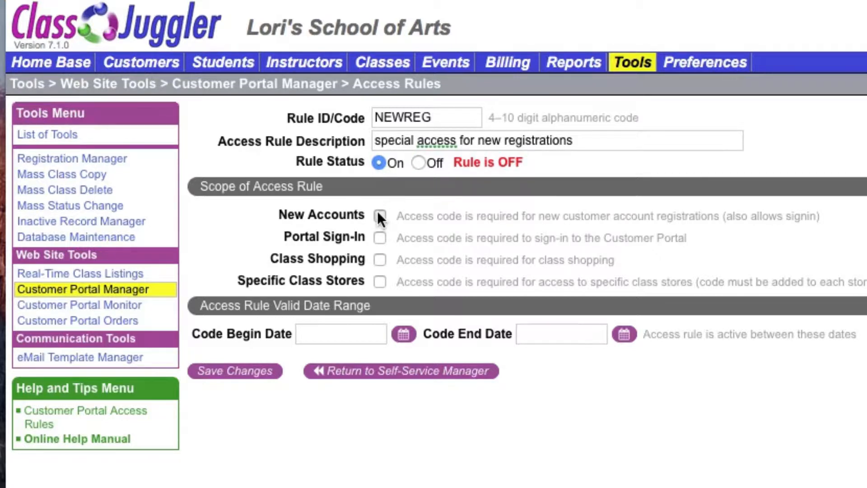
- Make NEWREG valid from 06/21/2018 to 07/21/2018, save it, and return
click(412, 335)
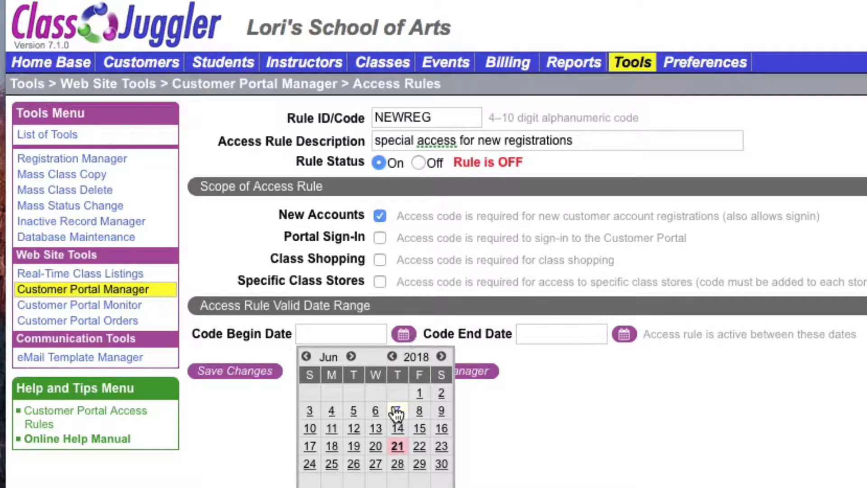
click(398, 448)
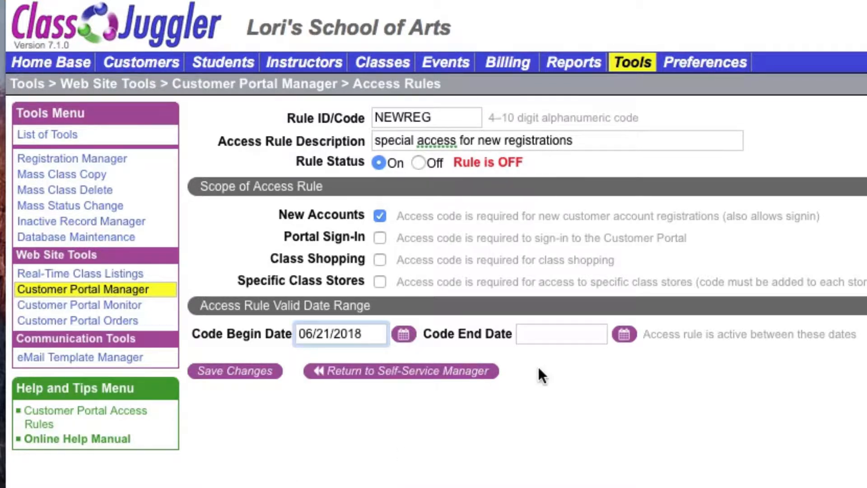
click(625, 335)
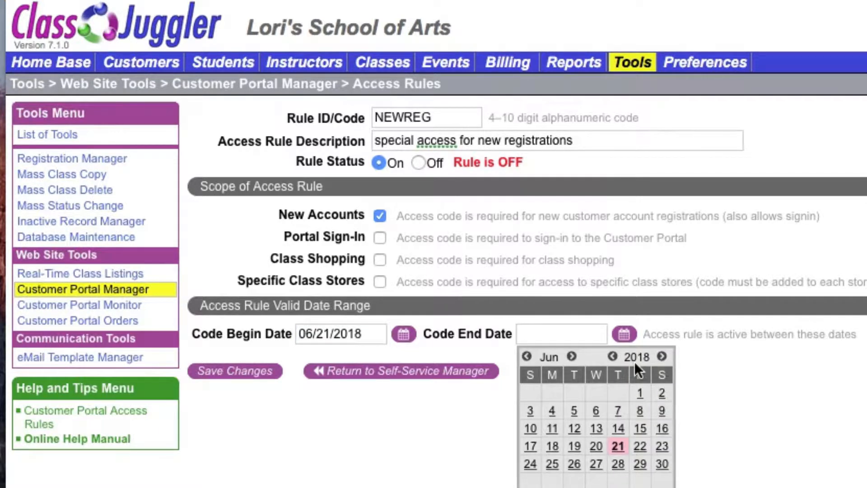
click(571, 356)
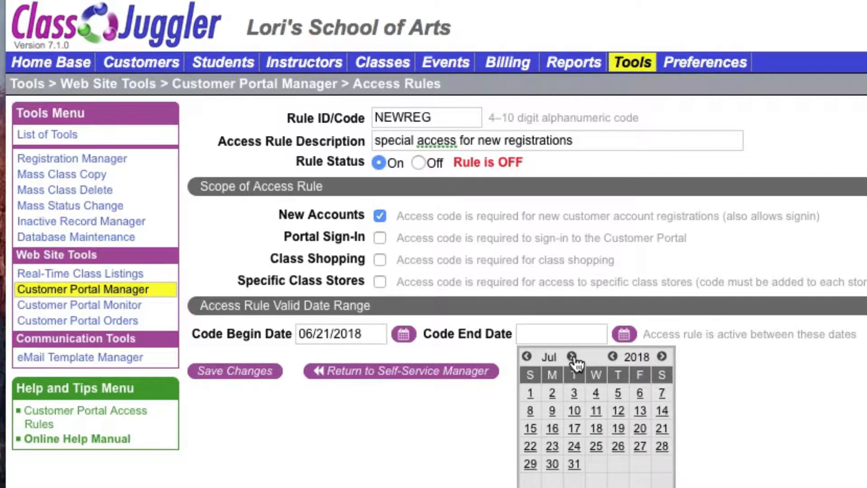
click(663, 430)
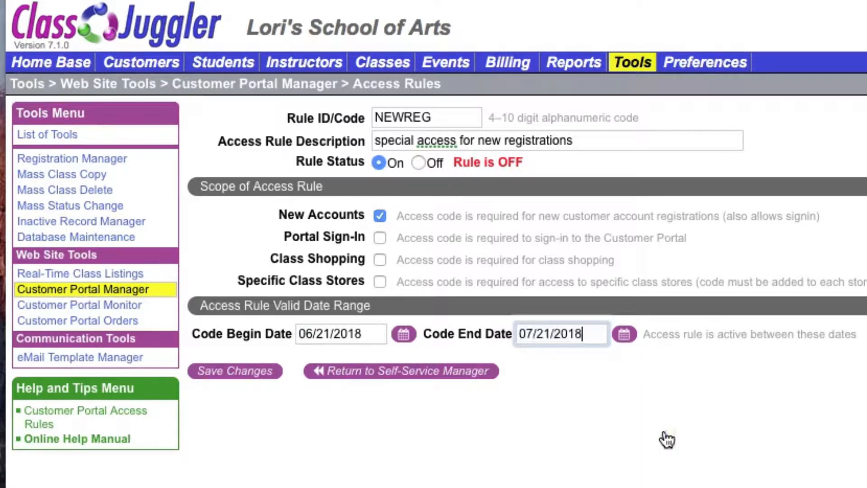
click(240, 377)
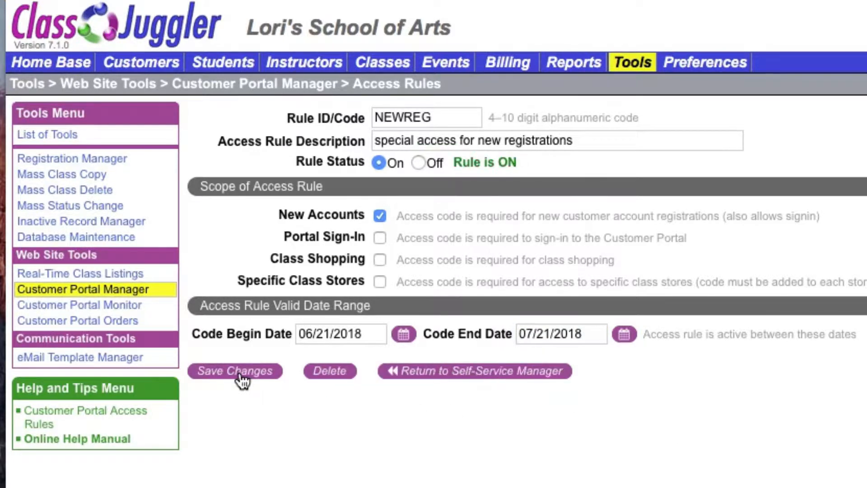
click(482, 371)
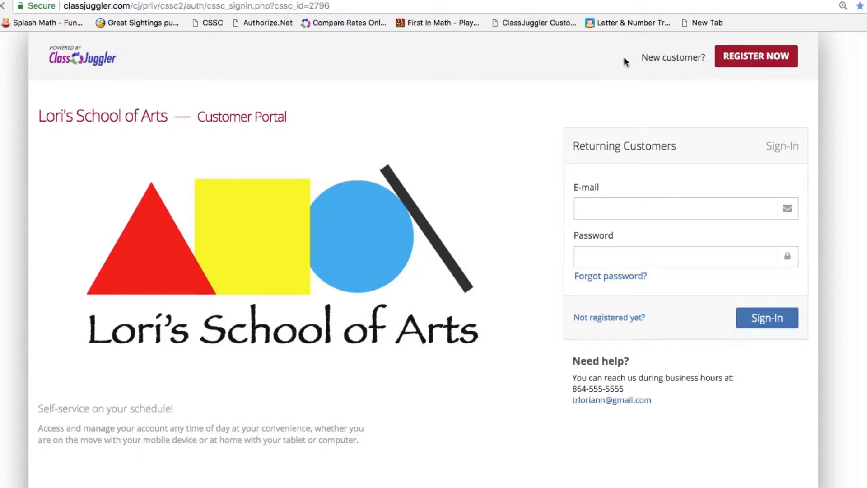
click(758, 58)
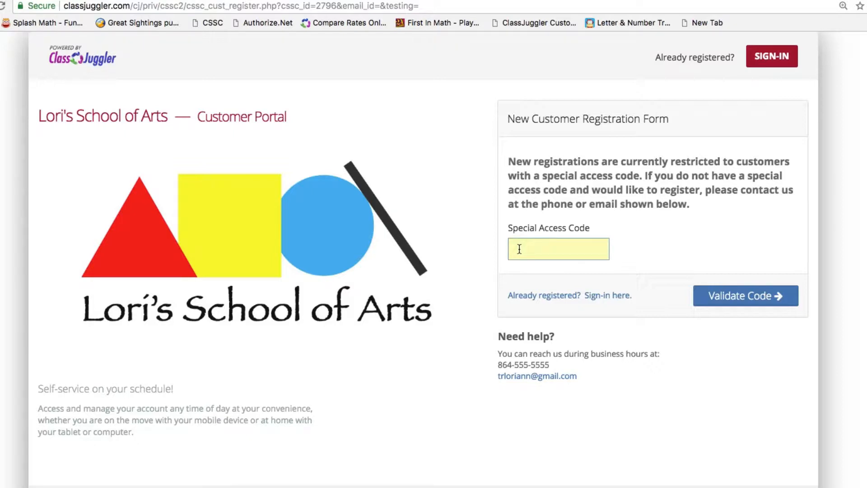
click(515, 249)
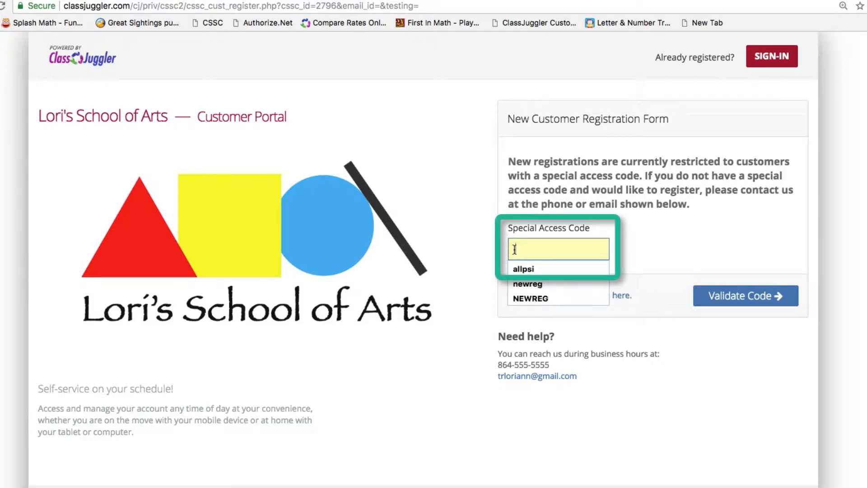
text(NEWREG)
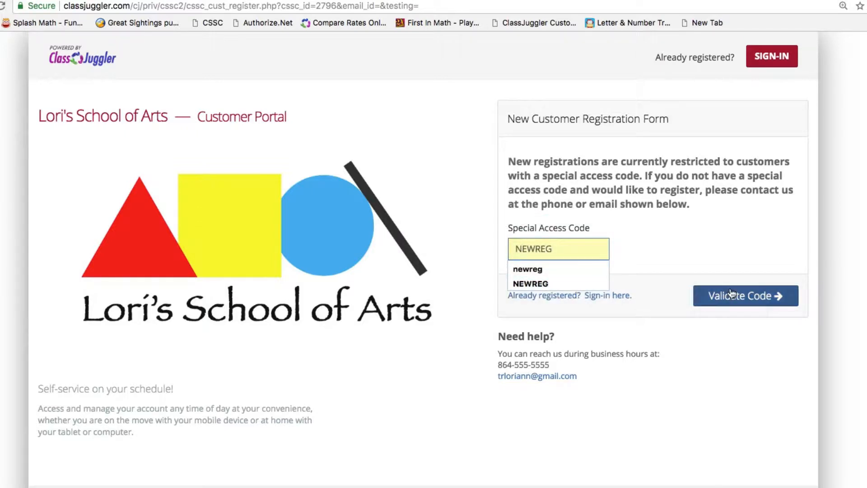
click(746, 301)
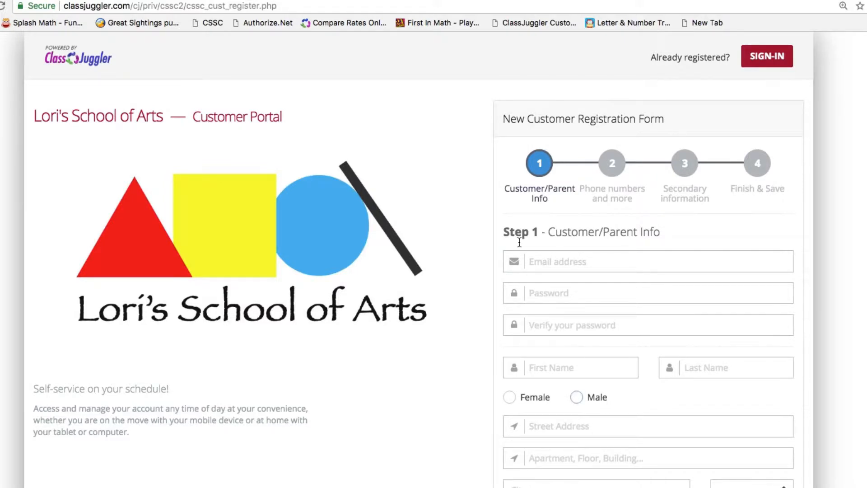
click(549, 22)
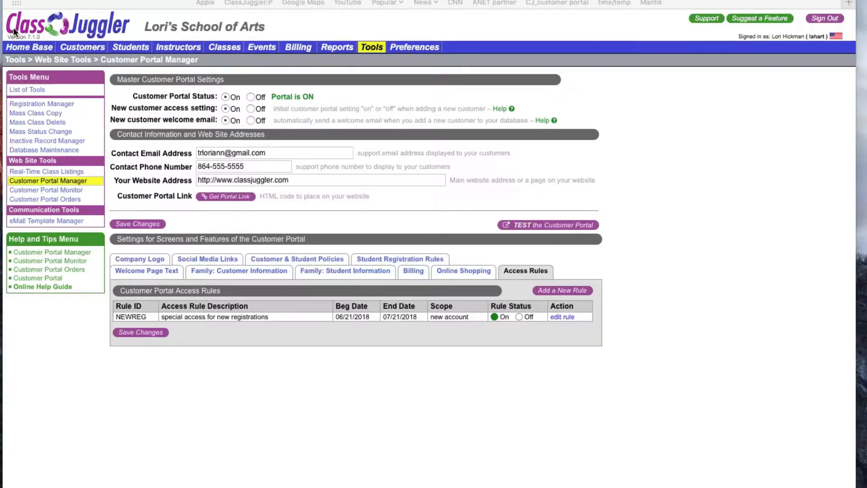
- Start another rule with code ALLPSI and a description about special access for all portal sign-ins
click(553, 290)
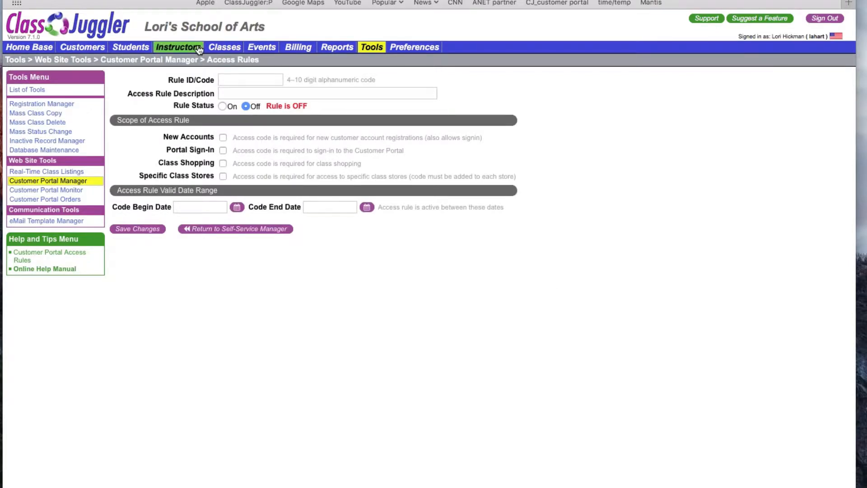
click(226, 77)
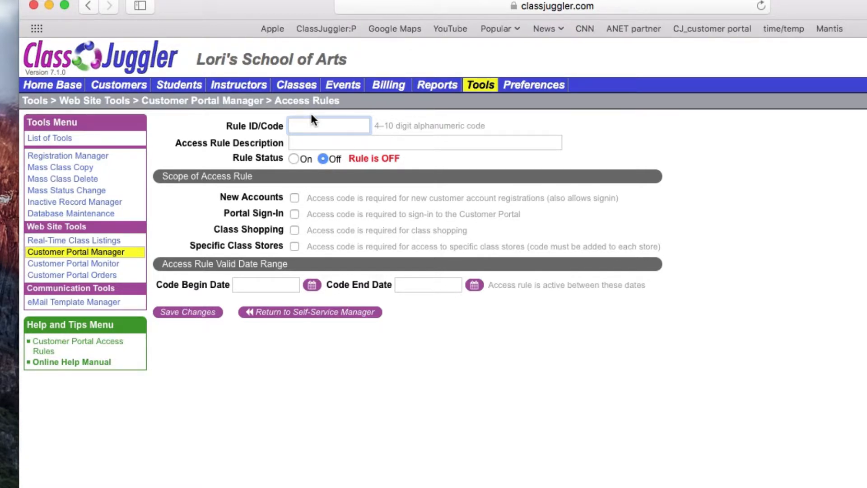
text(ALL)
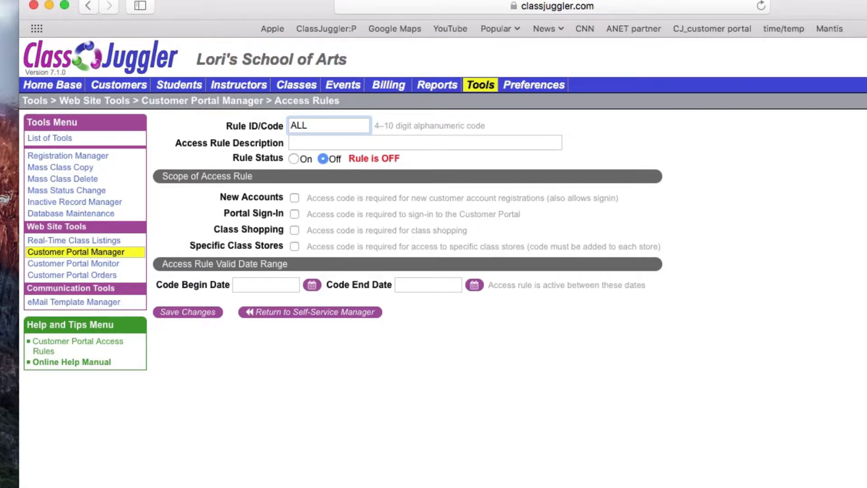
text(PSI)
click(305, 139)
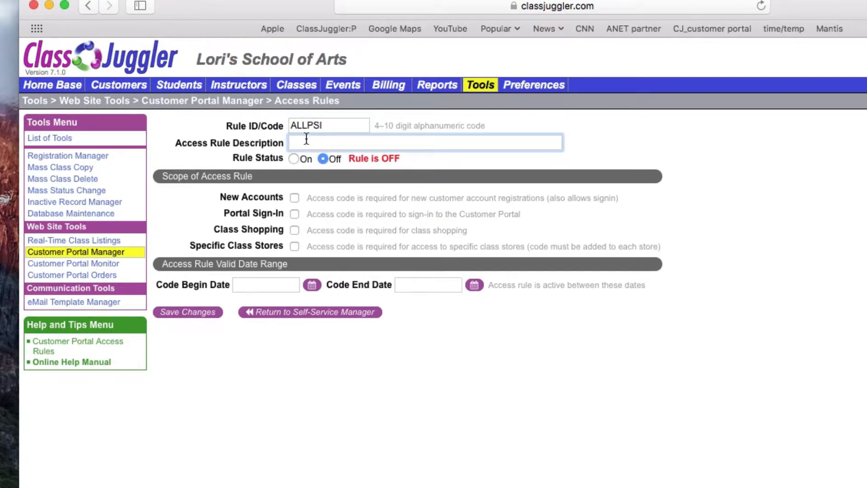
text(special access ofr all p)
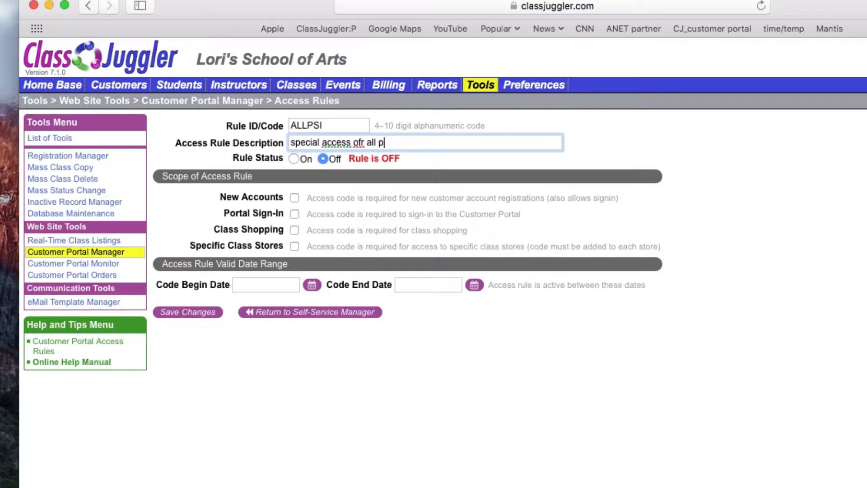
text(ortal sign ins)
- Switch ALLPSI on for Portal Sign-In, valid 06/21/2018 to 07/21/2018, save, and return
click(294, 159)
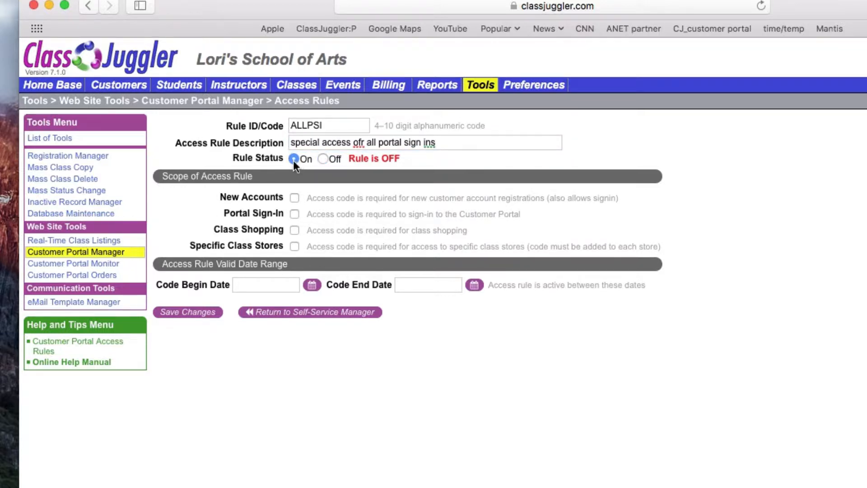
click(295, 214)
click(311, 289)
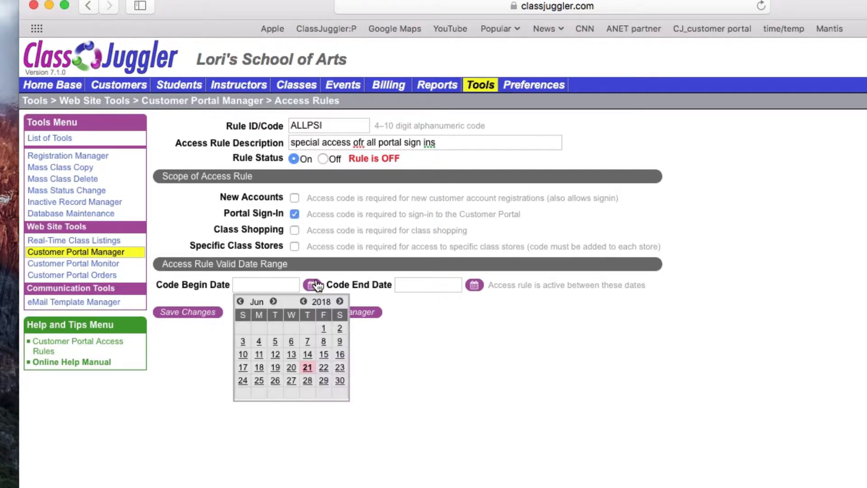
click(310, 375)
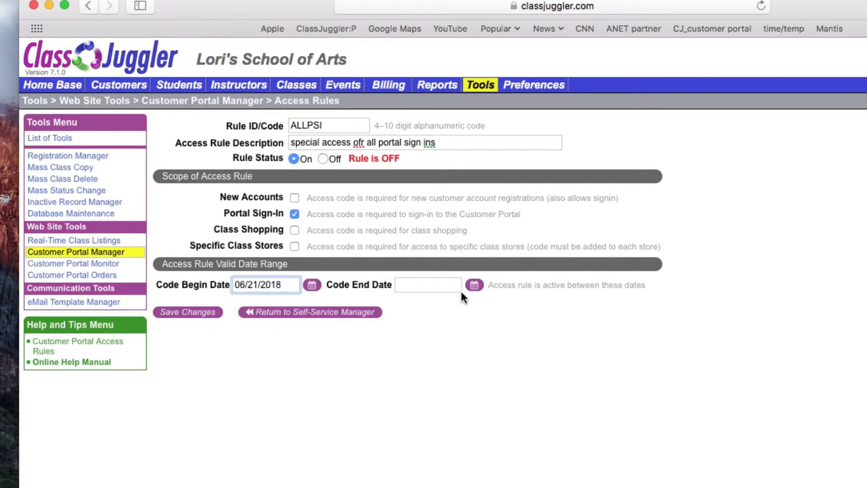
click(475, 285)
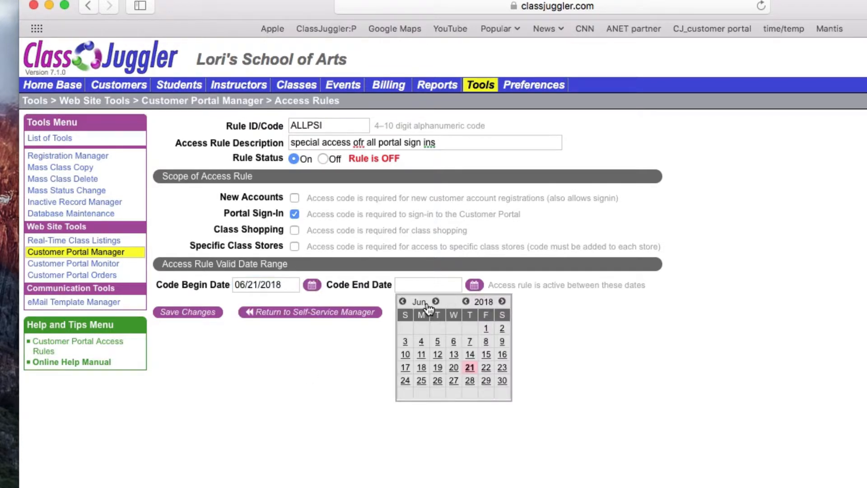
click(435, 301)
click(502, 355)
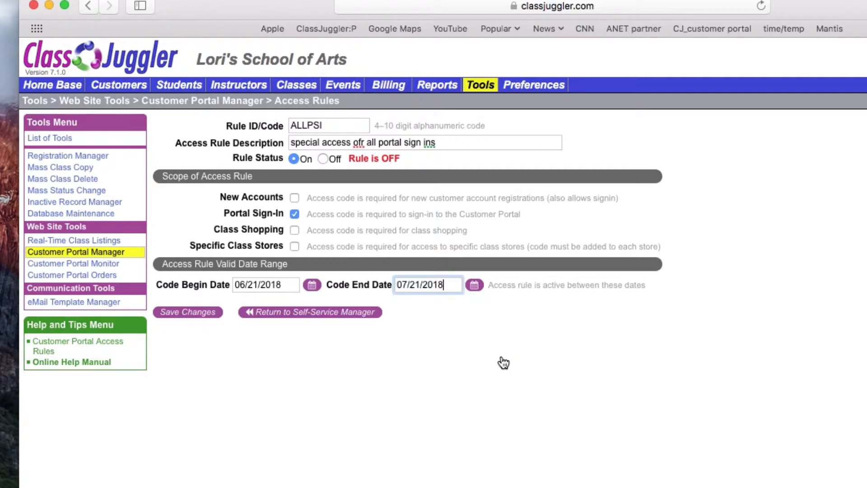
click(201, 318)
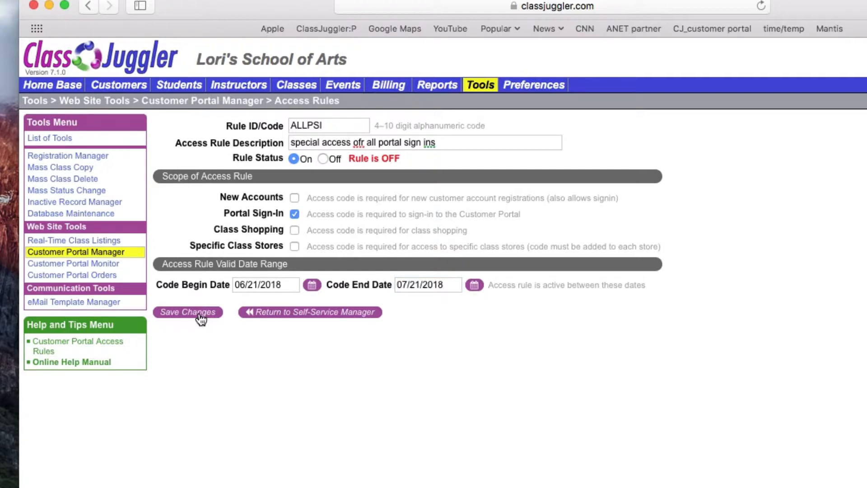
click(346, 315)
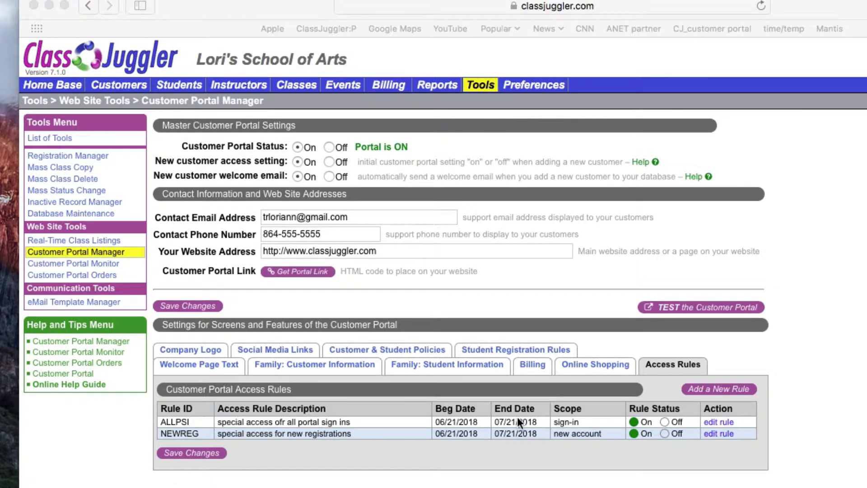
- Add a third new access rule from the Access Rules list
click(722, 389)
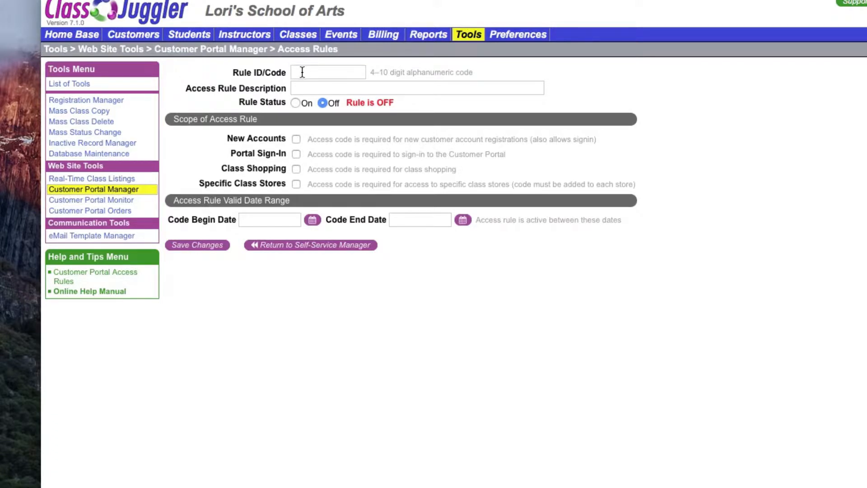
- Give the rule code CAMP123, description 'required to shop for summer camp and classes', and switch it on
click(302, 72)
text(CAMP)
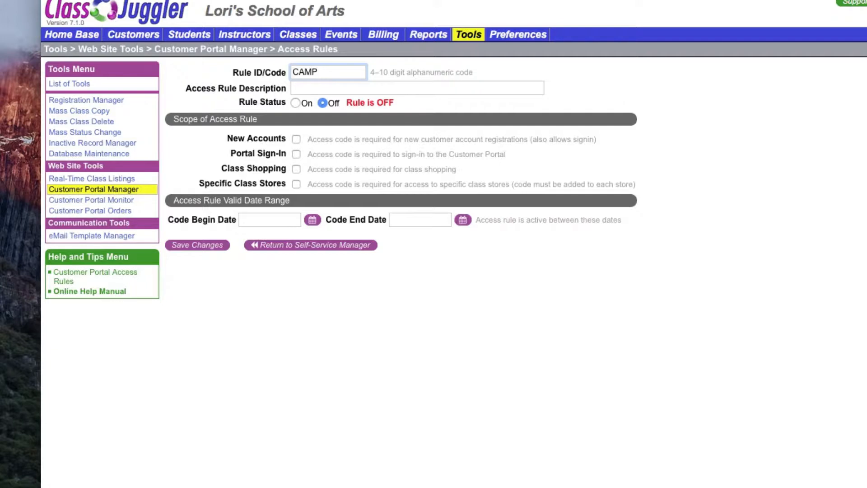
text( 123)
click(321, 72)
key(BackSpace)
click(302, 84)
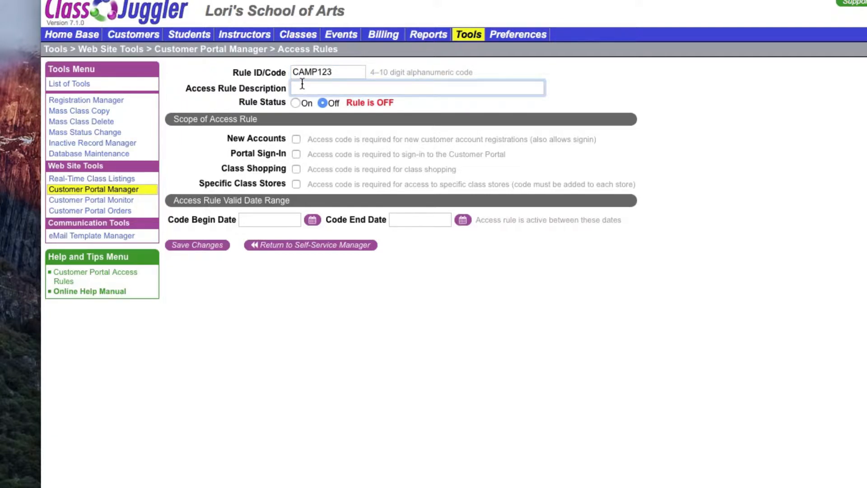
text(required to shop for summer cam)
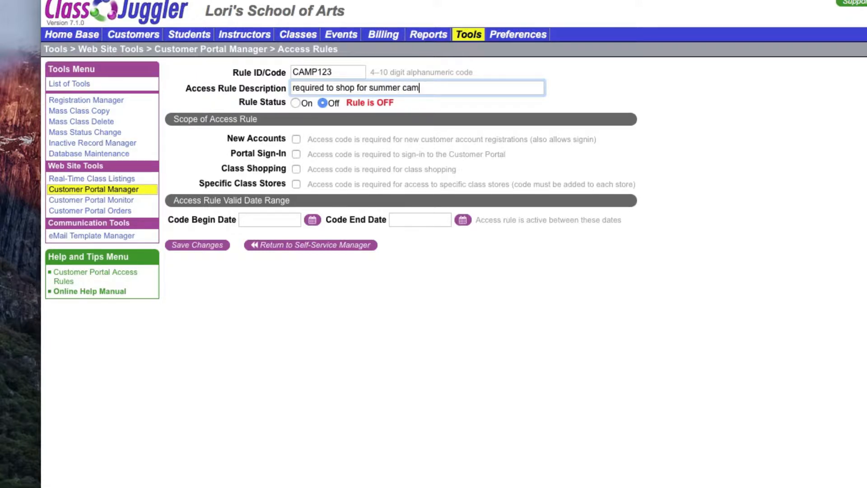
text(p and classes)
click(296, 103)
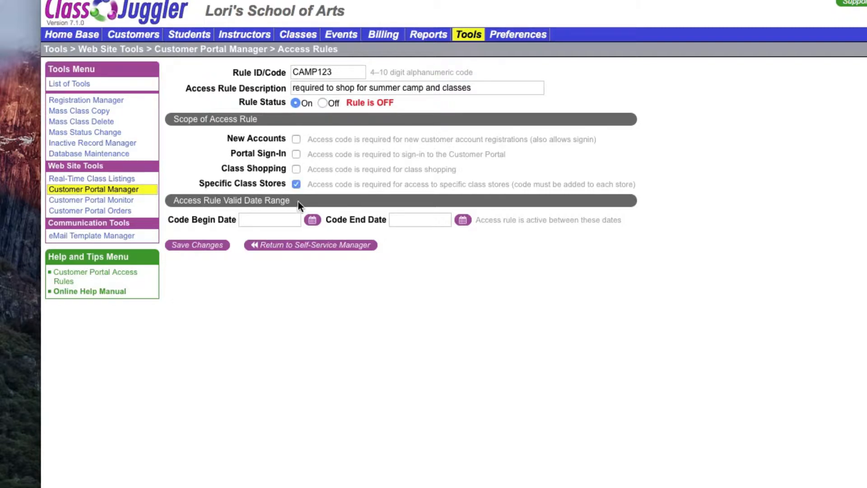
- Make CAMP123 valid from 06/21/2018 to 07/21/2018, save it, and return
click(314, 220)
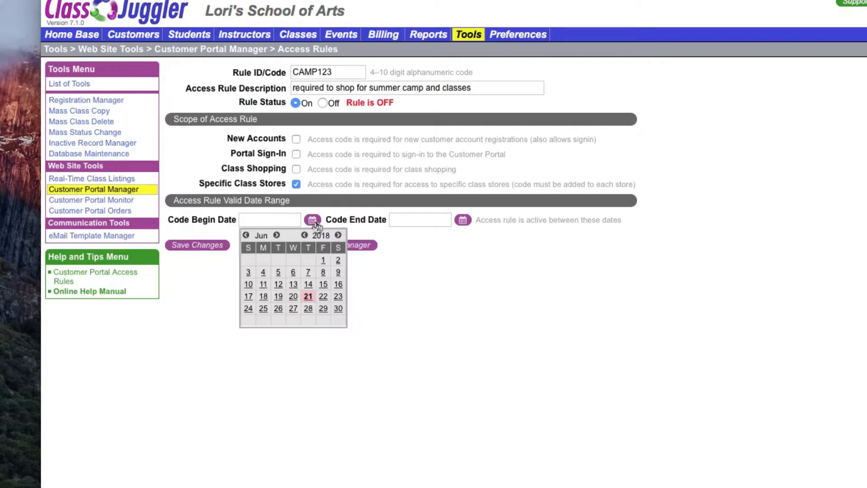
click(308, 297)
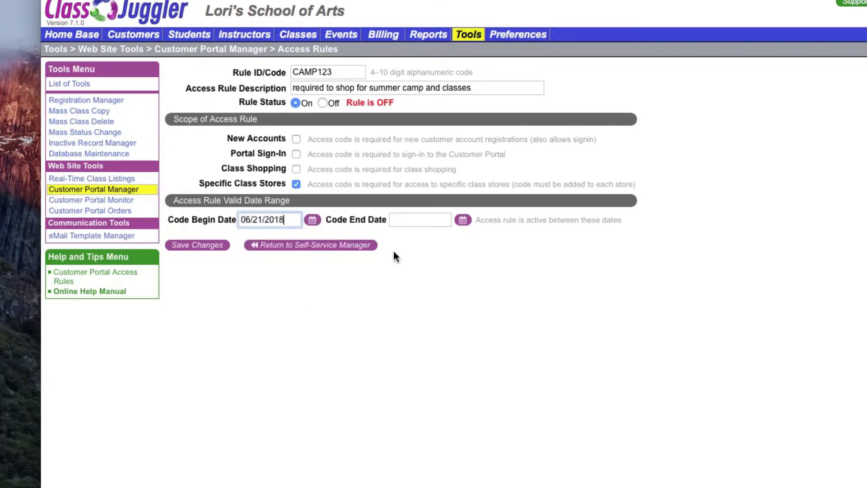
click(464, 222)
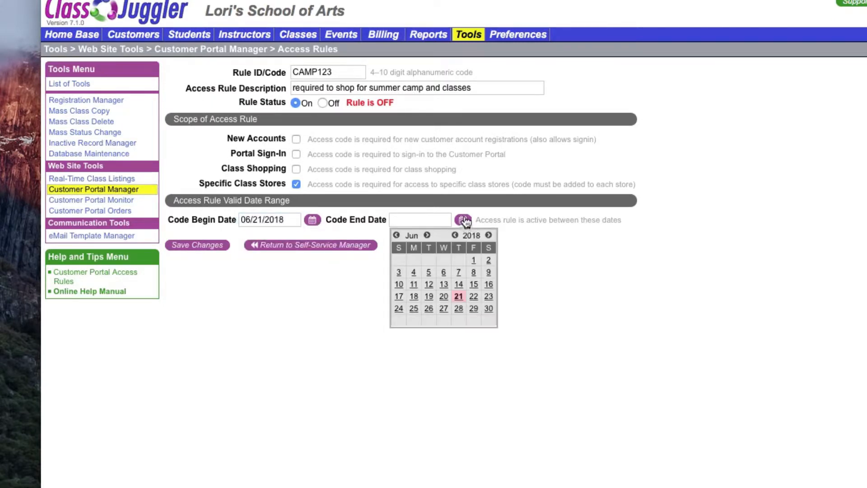
click(427, 235)
click(488, 284)
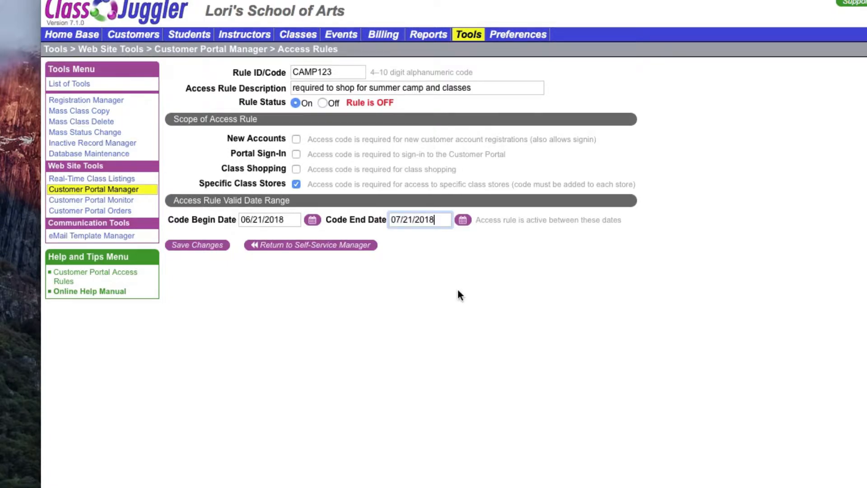
click(207, 247)
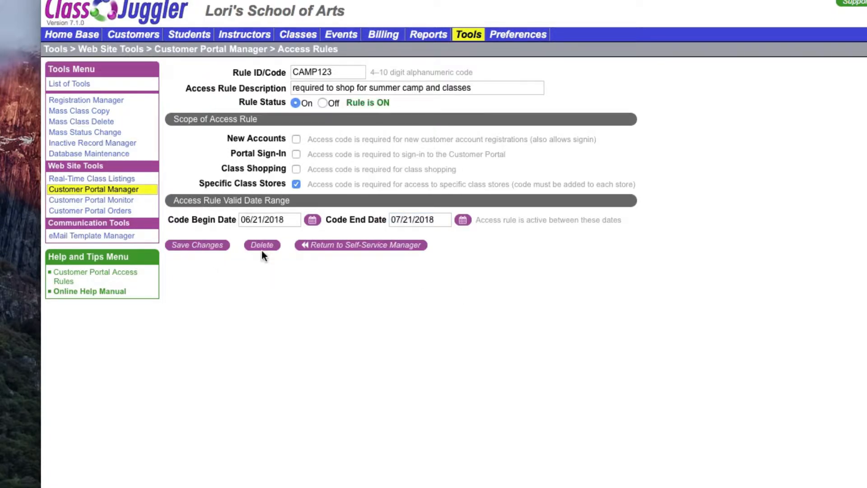
click(366, 246)
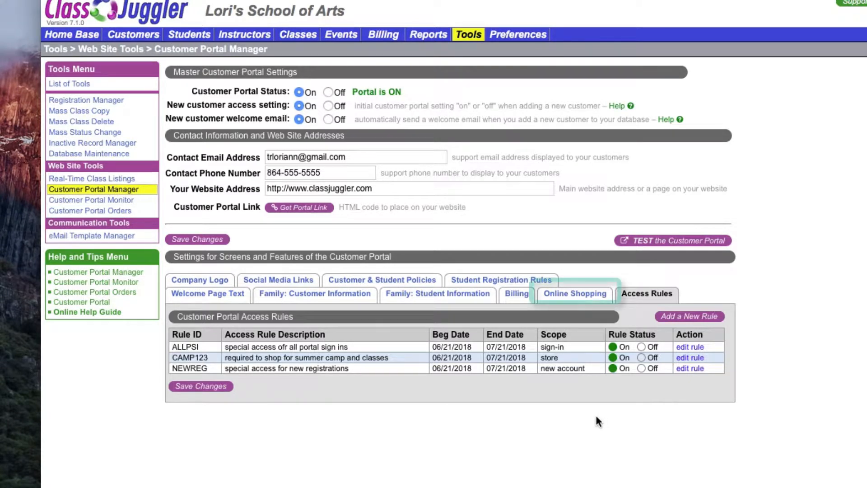
- Open the Summer Camps and Classes store for editing from the Online Shopping tab
click(575, 296)
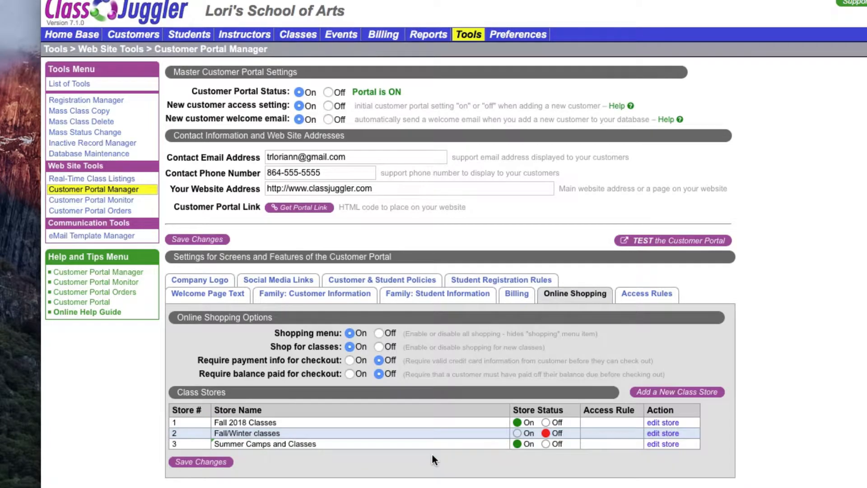
click(662, 445)
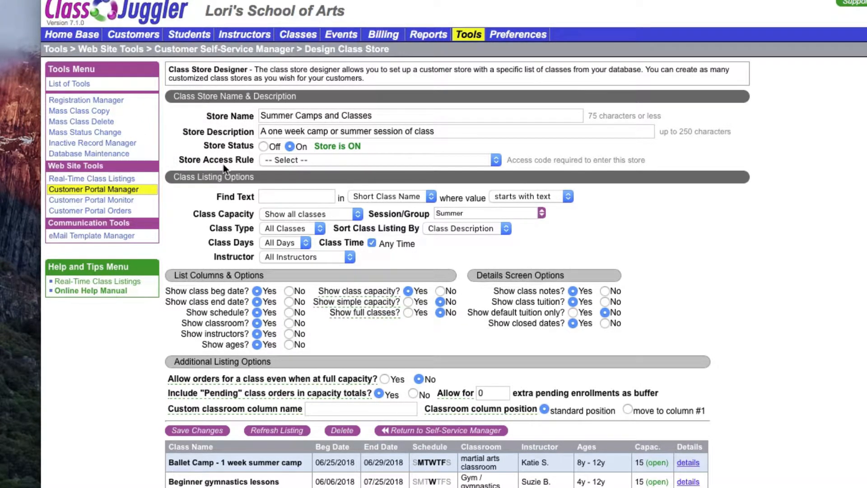
- Assign access rule CAMP123 to the Summer Camps and Classes store, save, and return to Access Rules
click(497, 161)
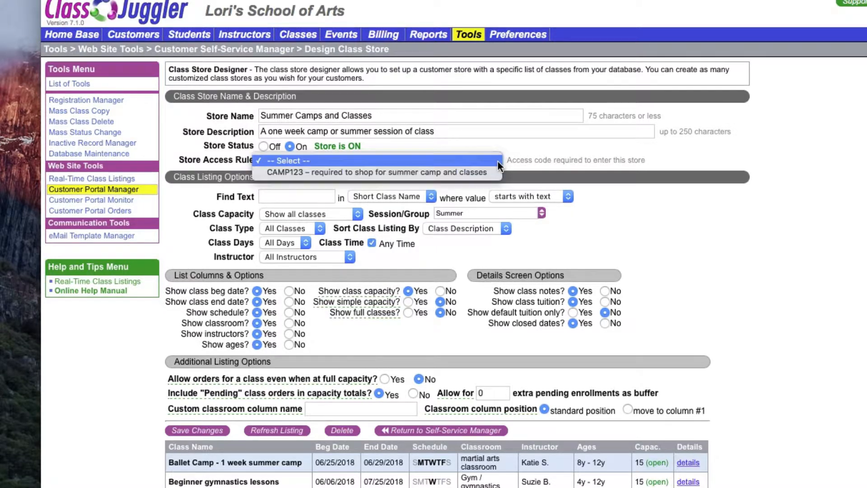
click(470, 172)
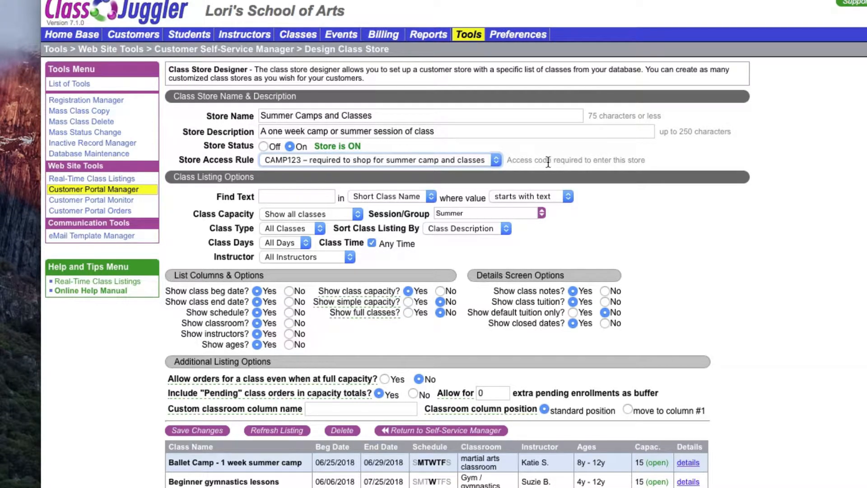
click(203, 435)
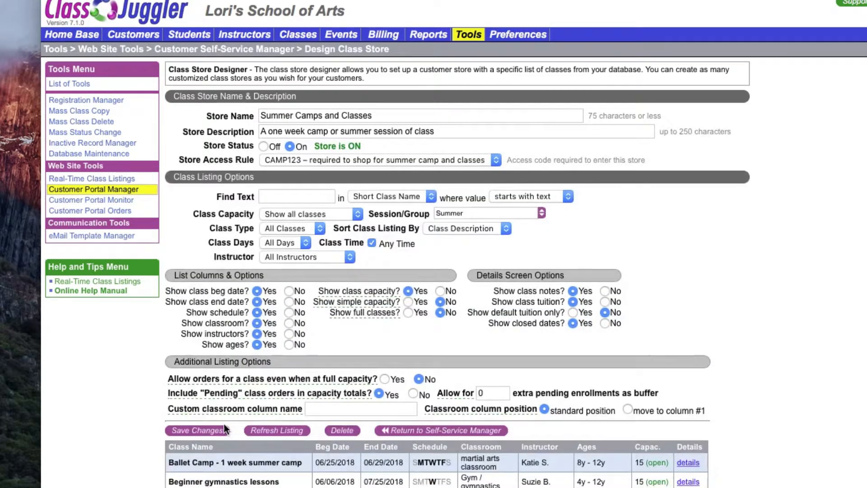
click(423, 430)
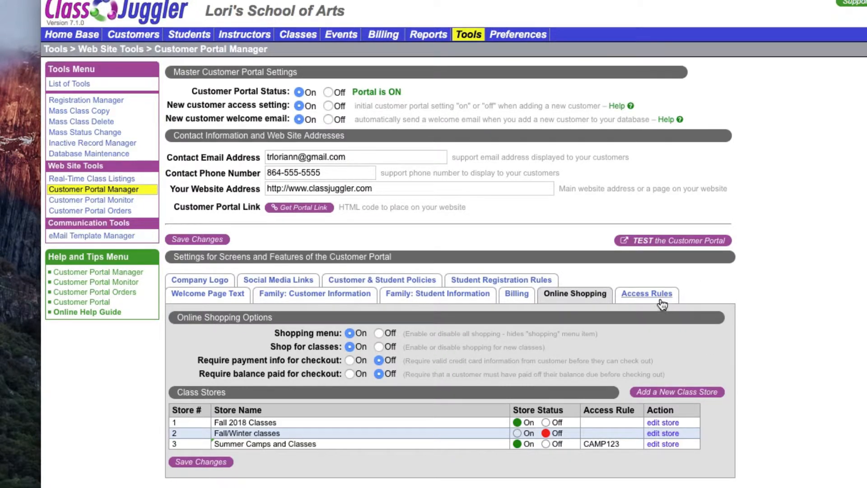
click(657, 298)
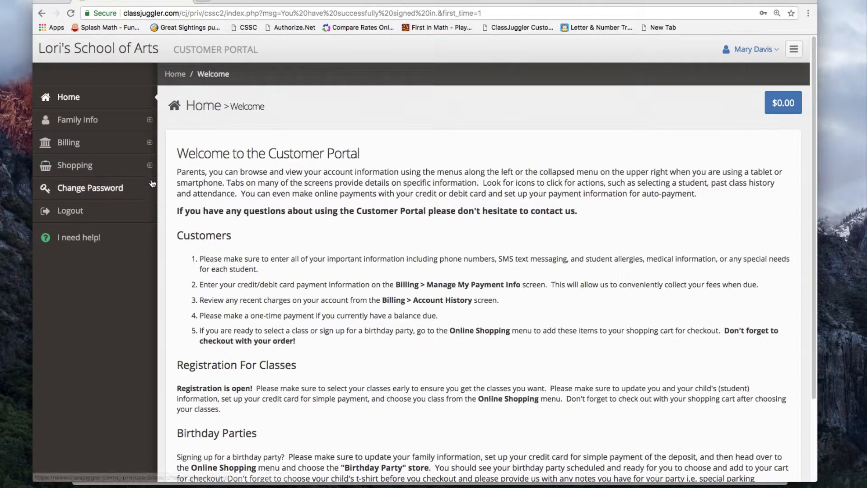
click(83, 169)
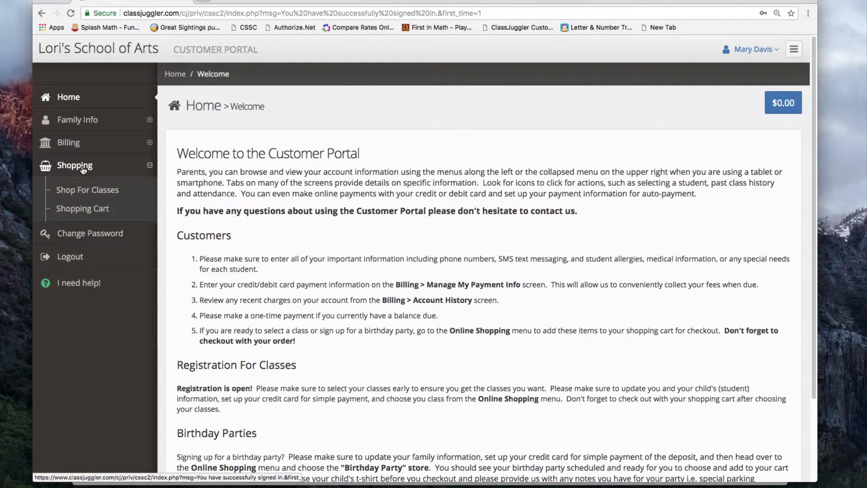
click(85, 194)
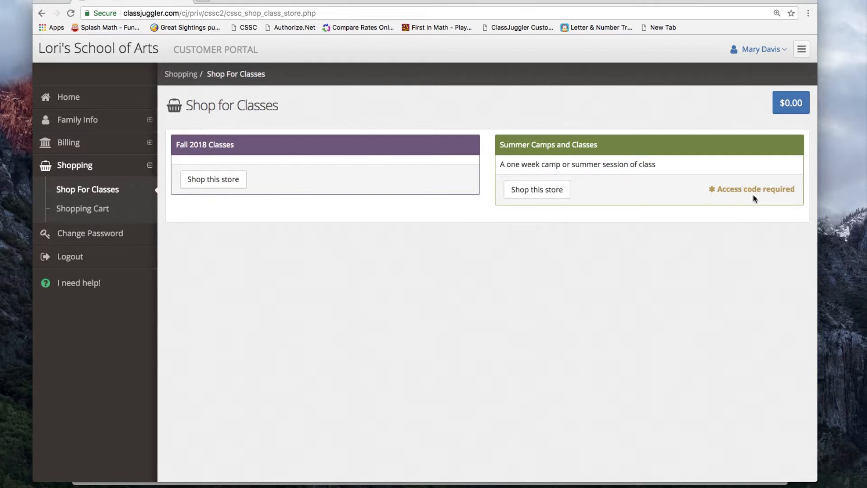
click(526, 192)
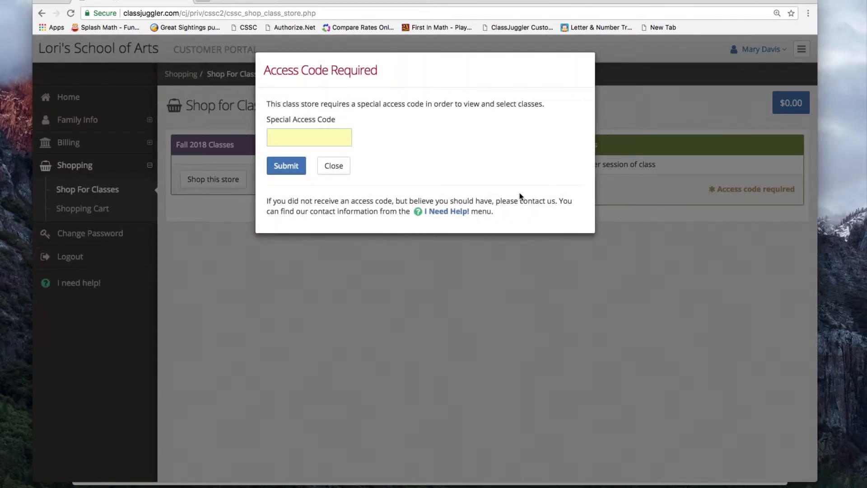
click(283, 138)
click(283, 134)
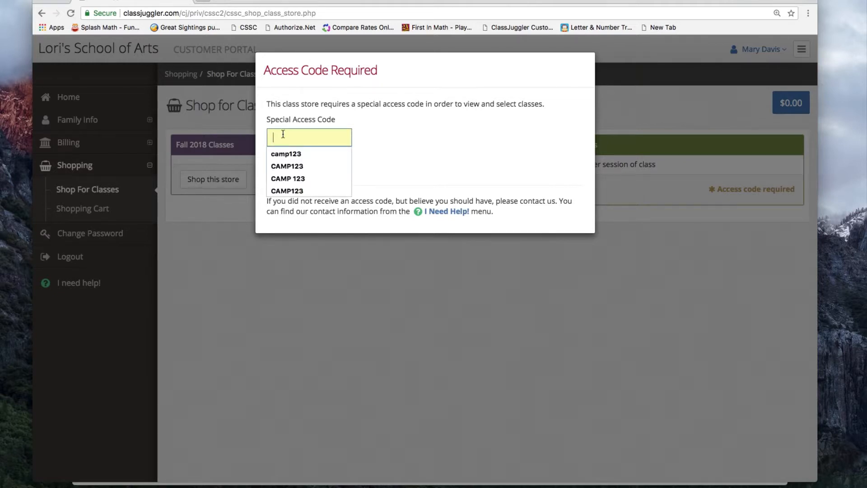
text(CAMP1)
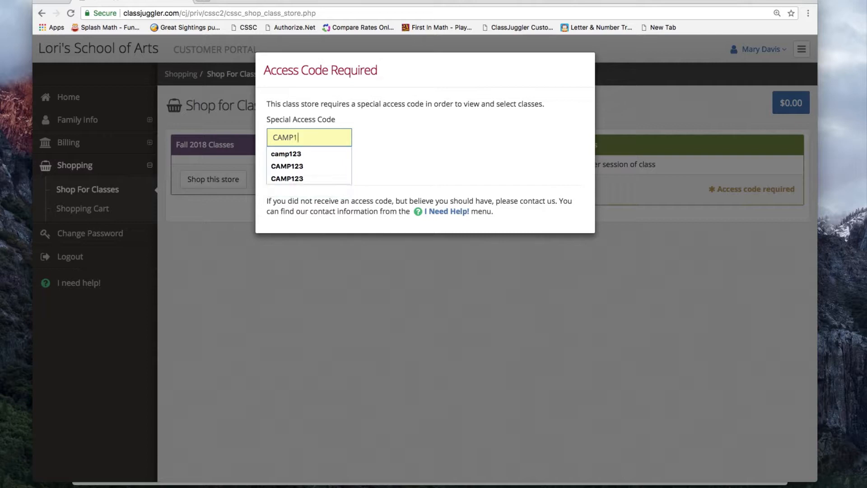
text(23)
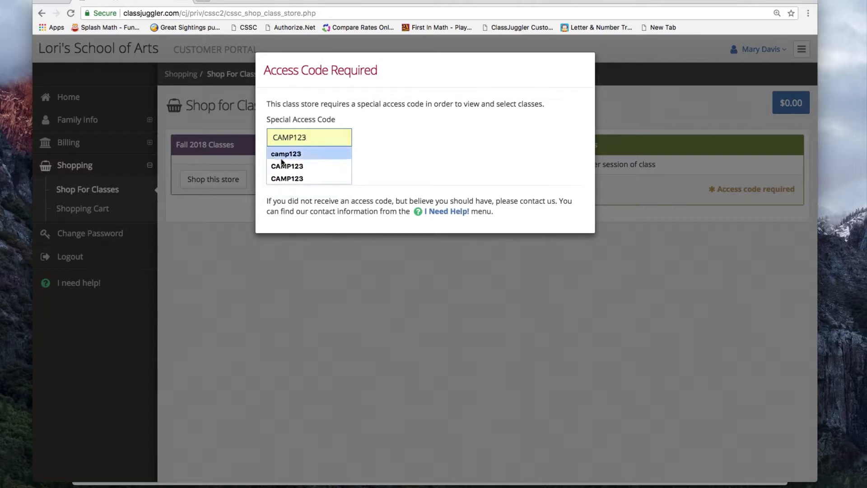
click(292, 173)
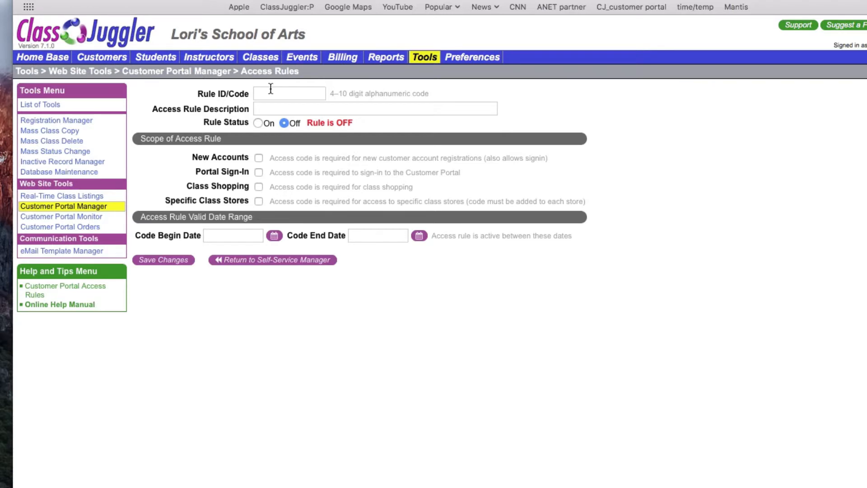
- Give the rule code CSAS, description 'required to shop for any class store', on, for Class Shopping
click(289, 96)
text(CSAS)
key(Tab)
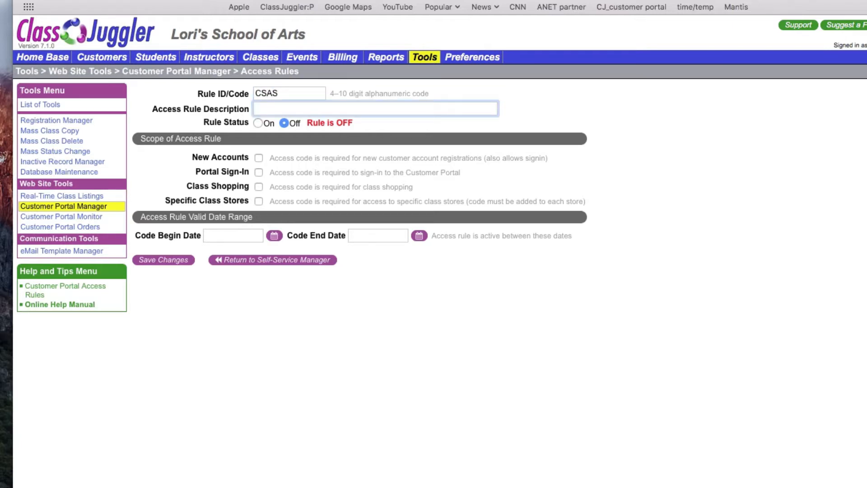
text(required to shop fo)
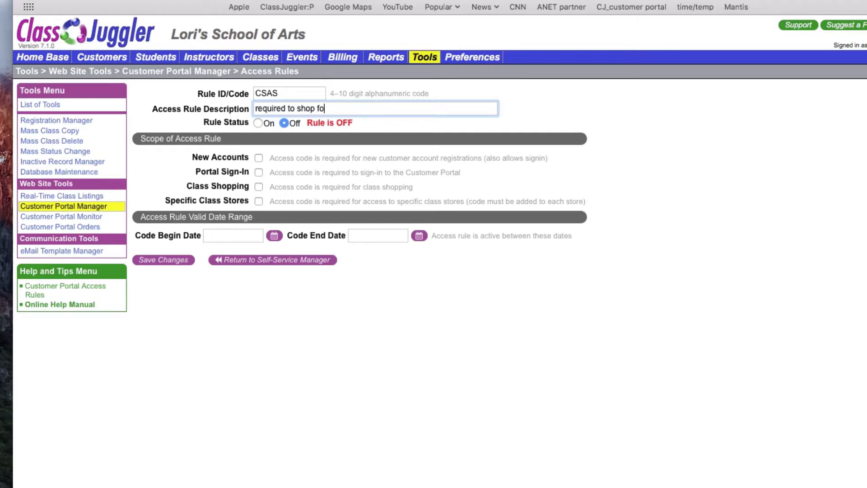
text(r any class store)
click(257, 123)
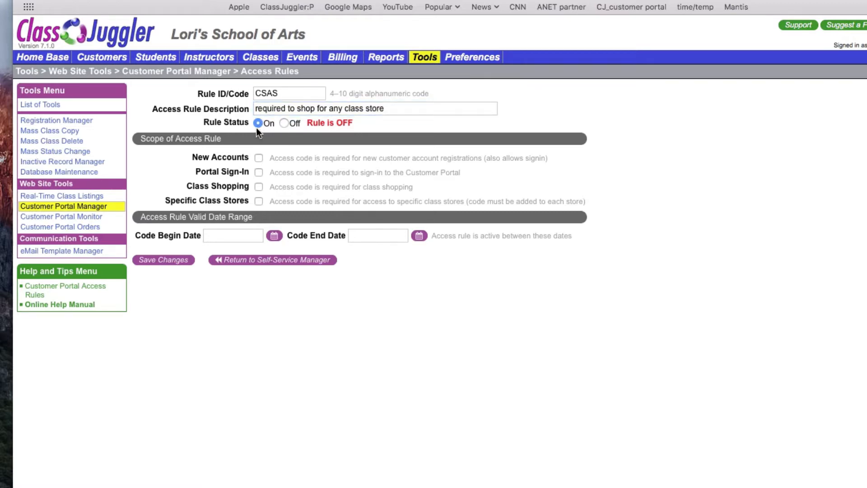
click(259, 187)
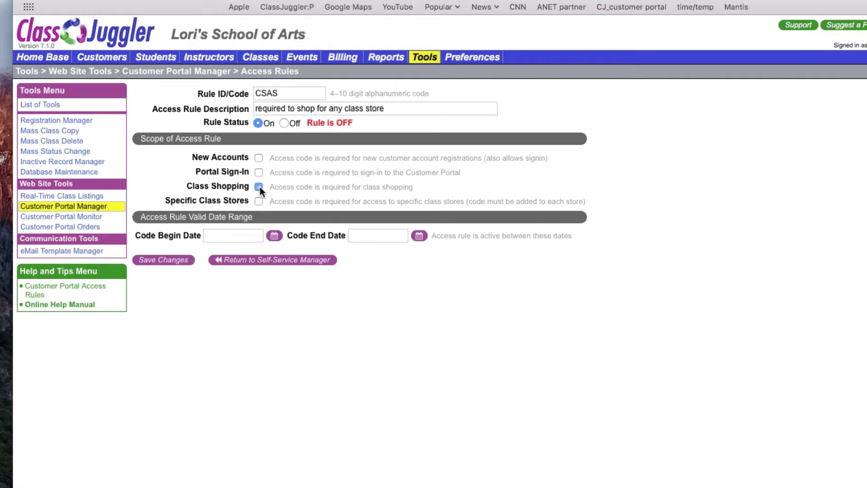
- Make CSAS valid from 06/21/2018 to 07/21/2018, save it, and return to the rules list
click(274, 235)
click(270, 310)
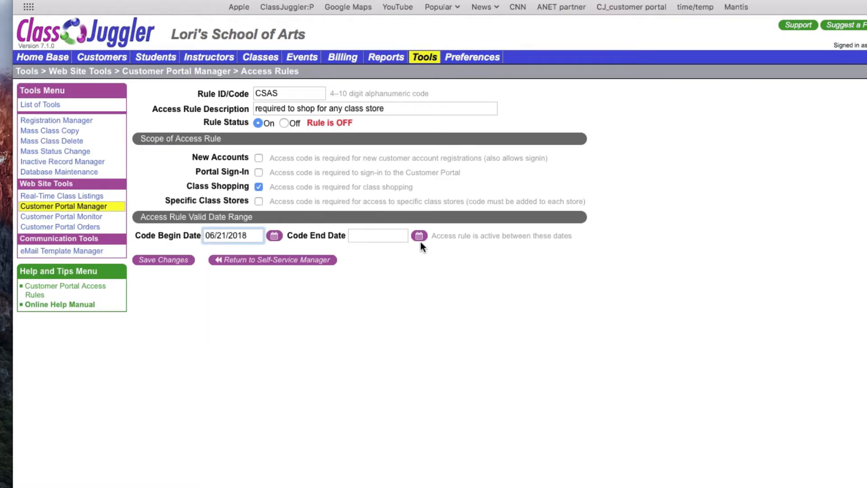
click(420, 237)
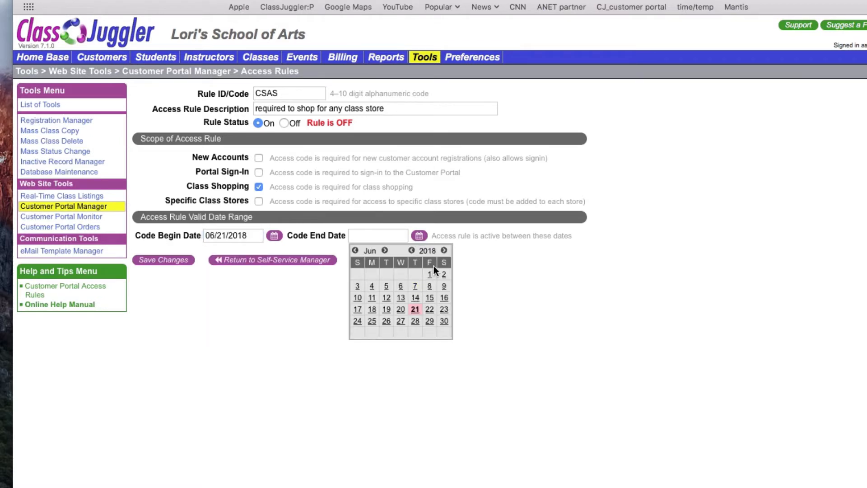
click(385, 250)
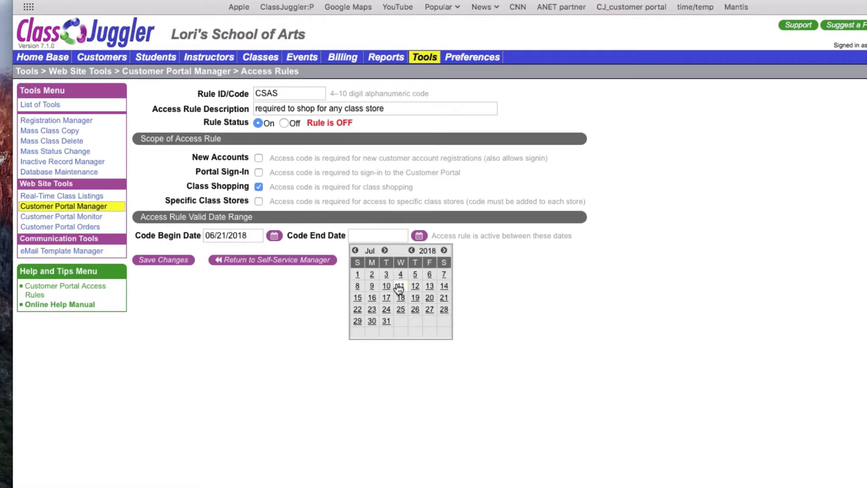
click(444, 298)
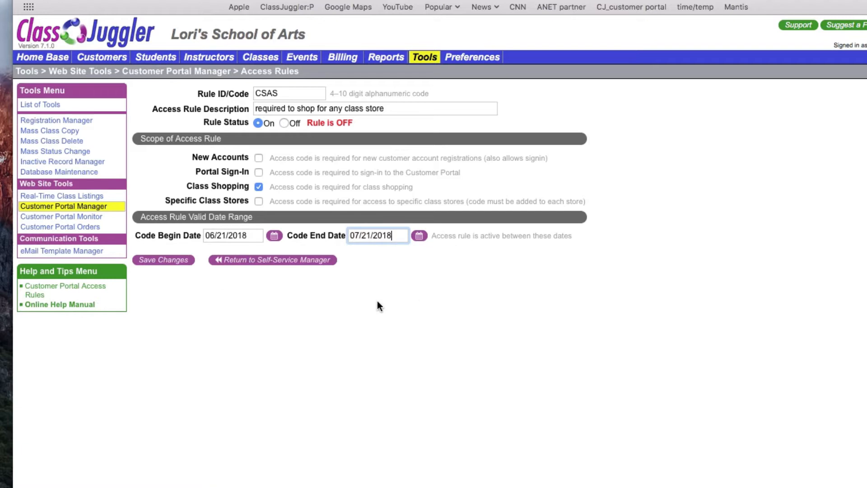
click(167, 264)
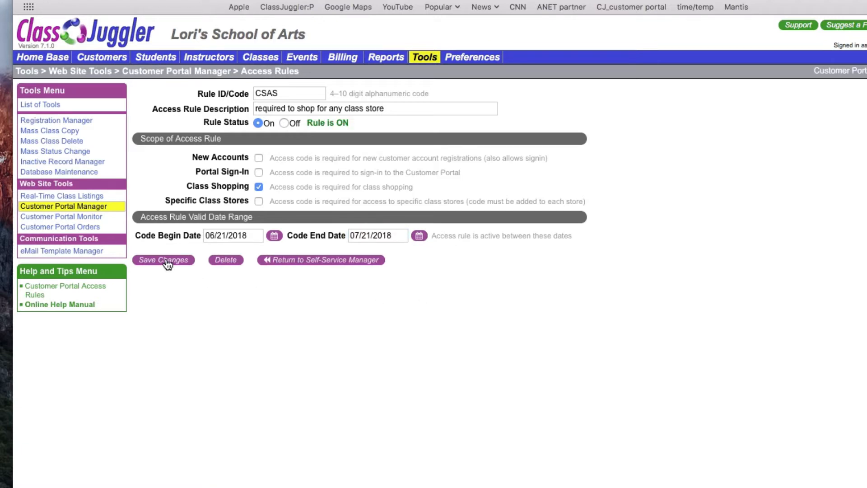
click(306, 261)
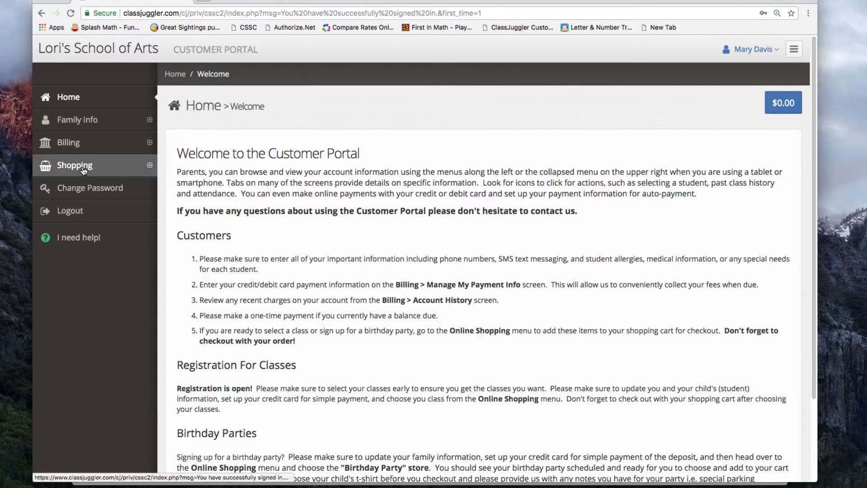
- Submit access code CSAS on the Shop For Classes page and open the Fall 2018 Classes store
click(81, 167)
click(88, 192)
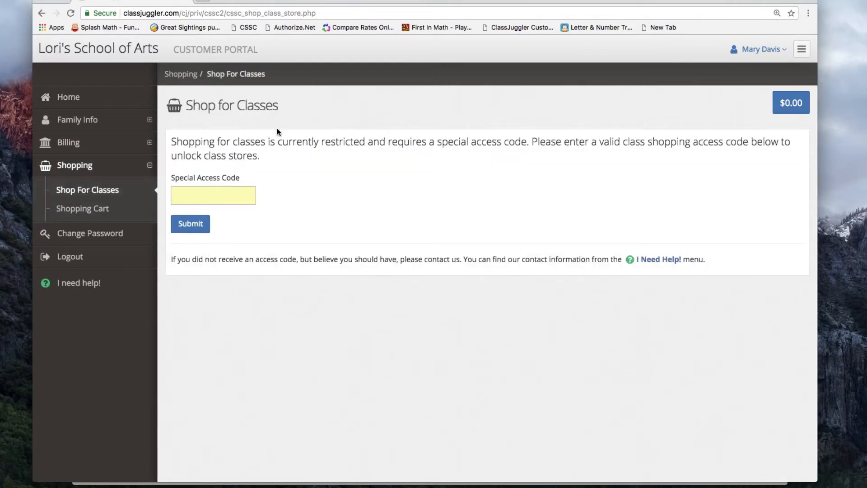
click(177, 193)
click(174, 194)
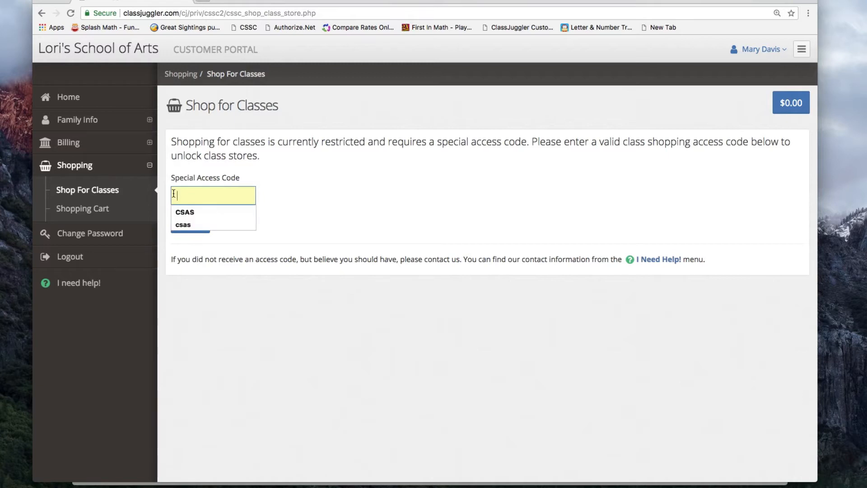
text(CSAS)
click(268, 197)
click(193, 227)
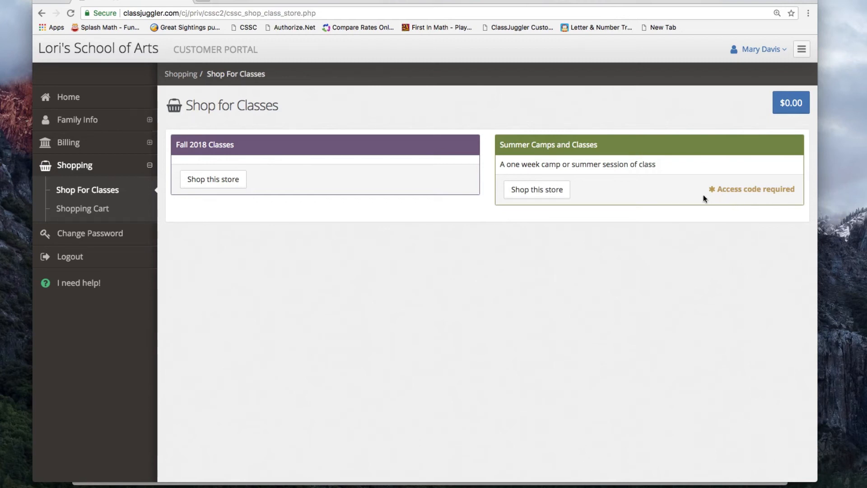
click(217, 181)
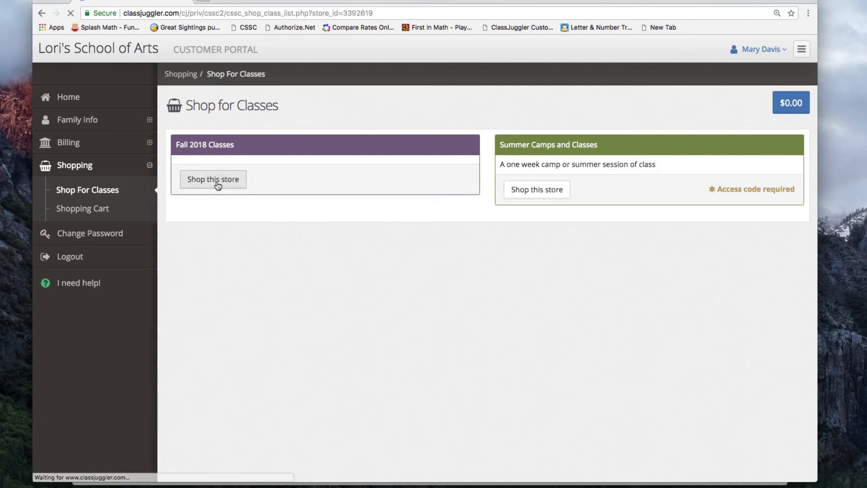